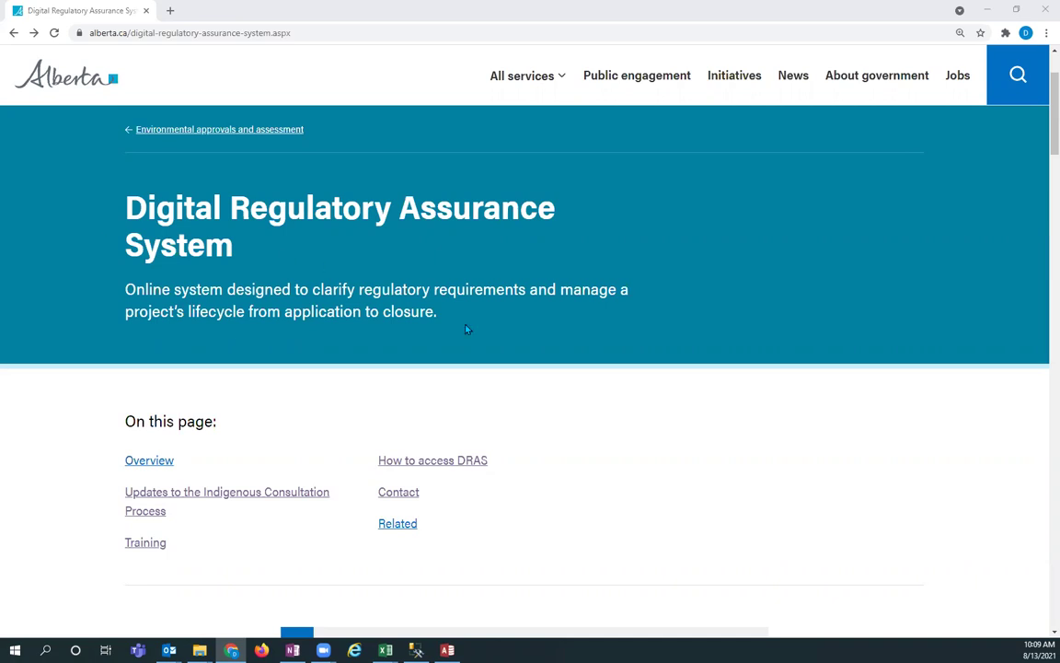
- Open the DRAS portal from the How to access DRAS section and sign in with MyAlberta Digital ID for Business
left_click(444, 469)
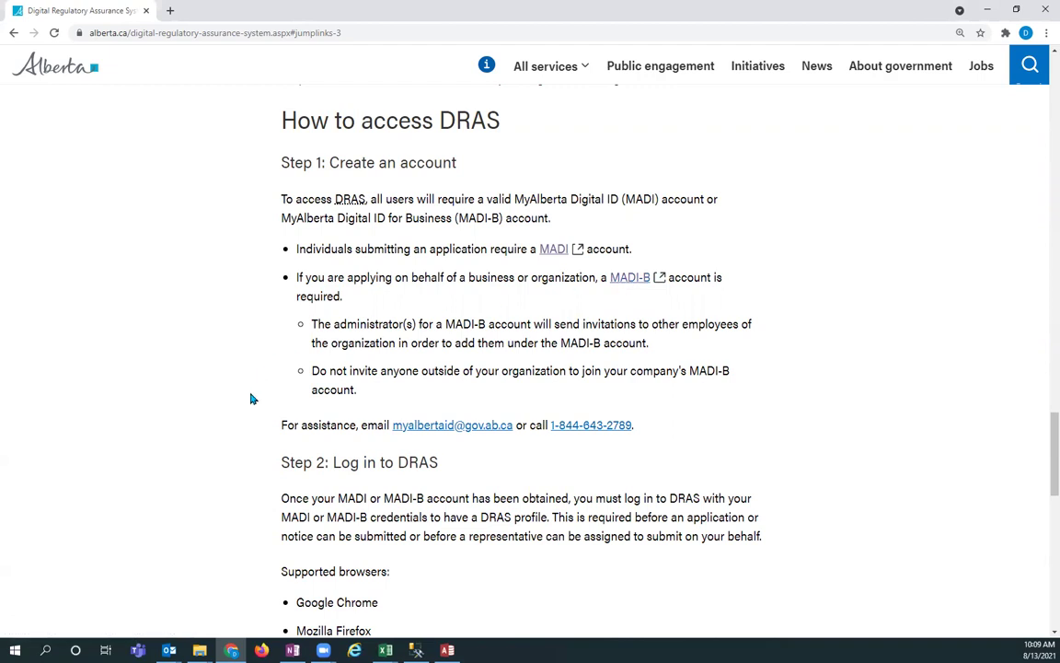
scroll(244, 394, "down", 1)
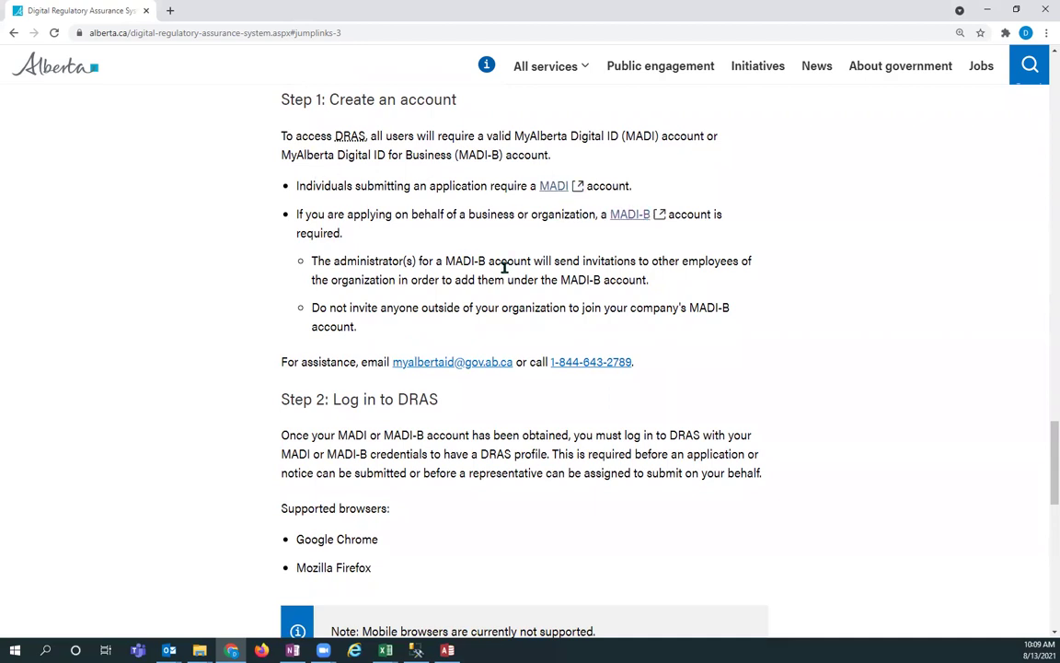
scroll(287, 357, "down", 1)
scroll(287, 357, "down", 3)
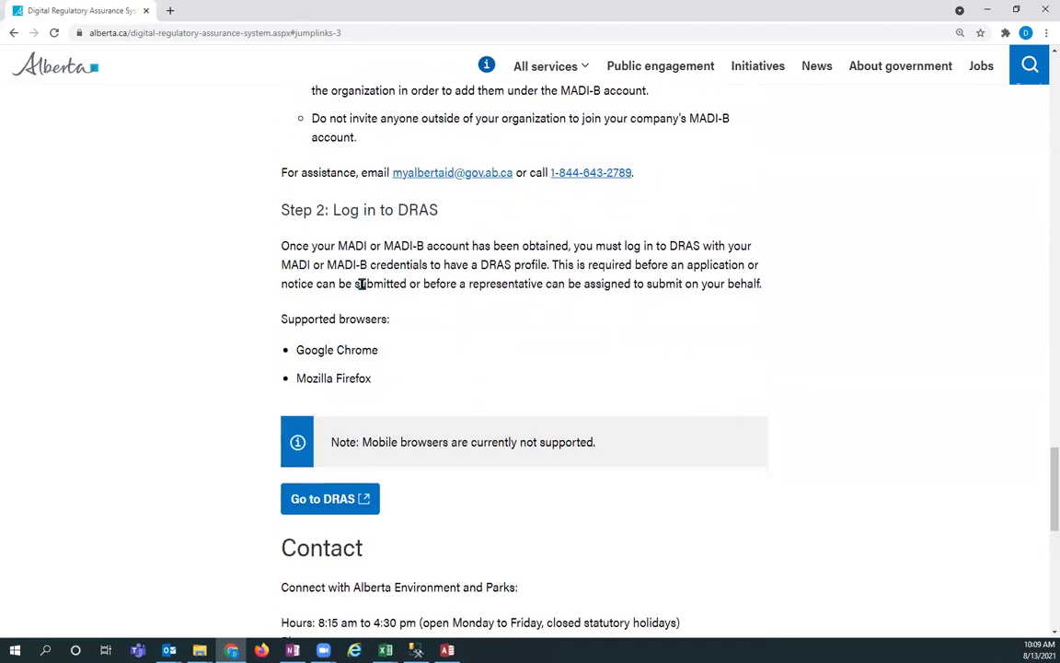
left_click(311, 511)
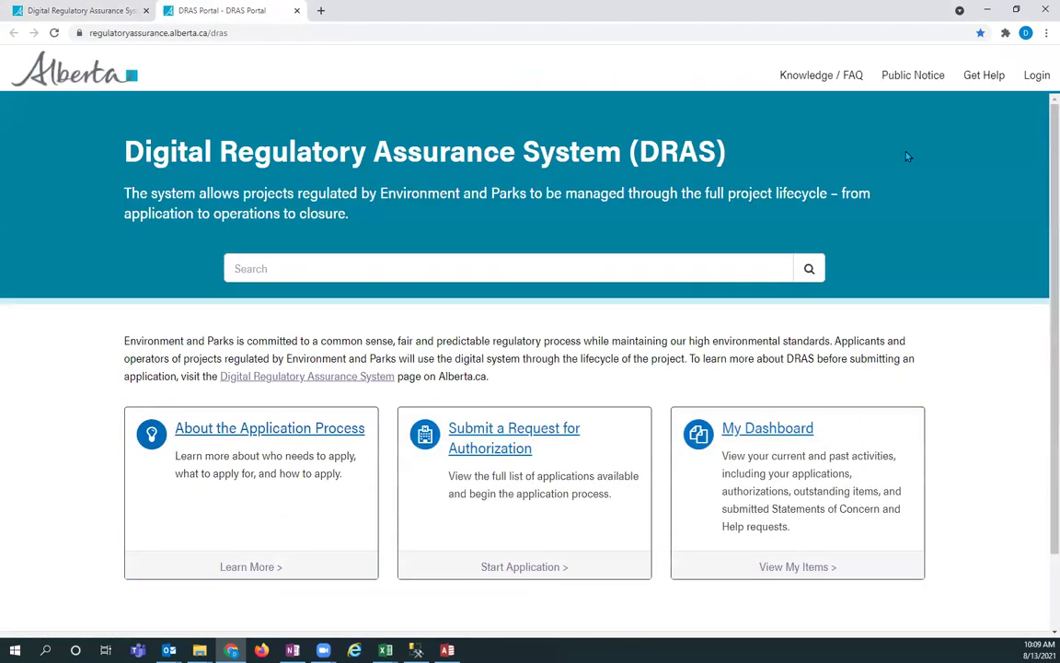
left_click(1036, 81)
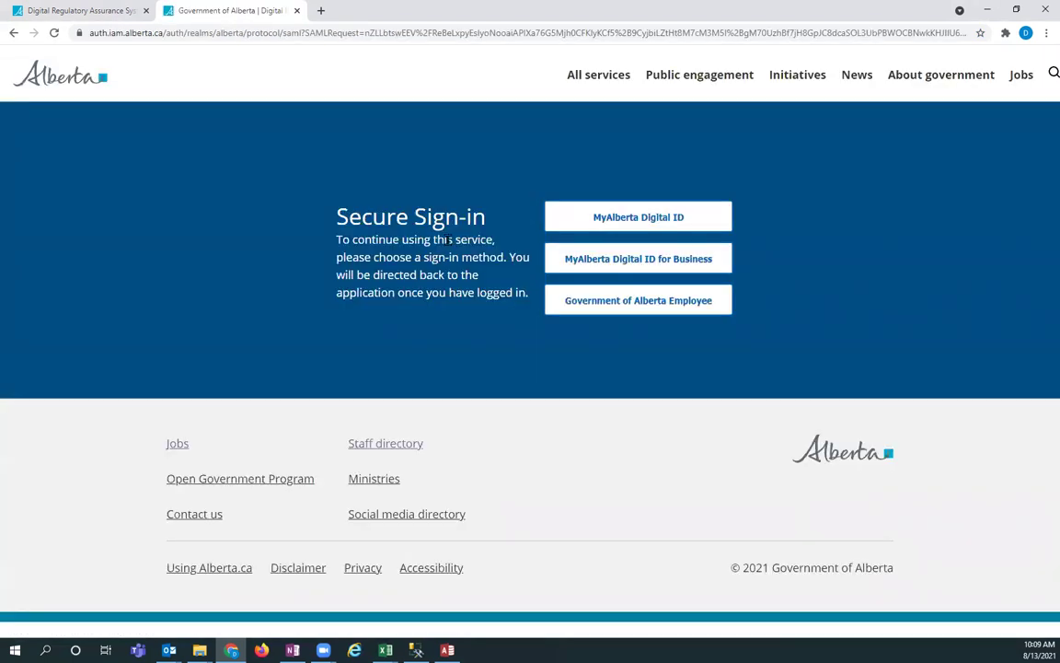
left_click(588, 262)
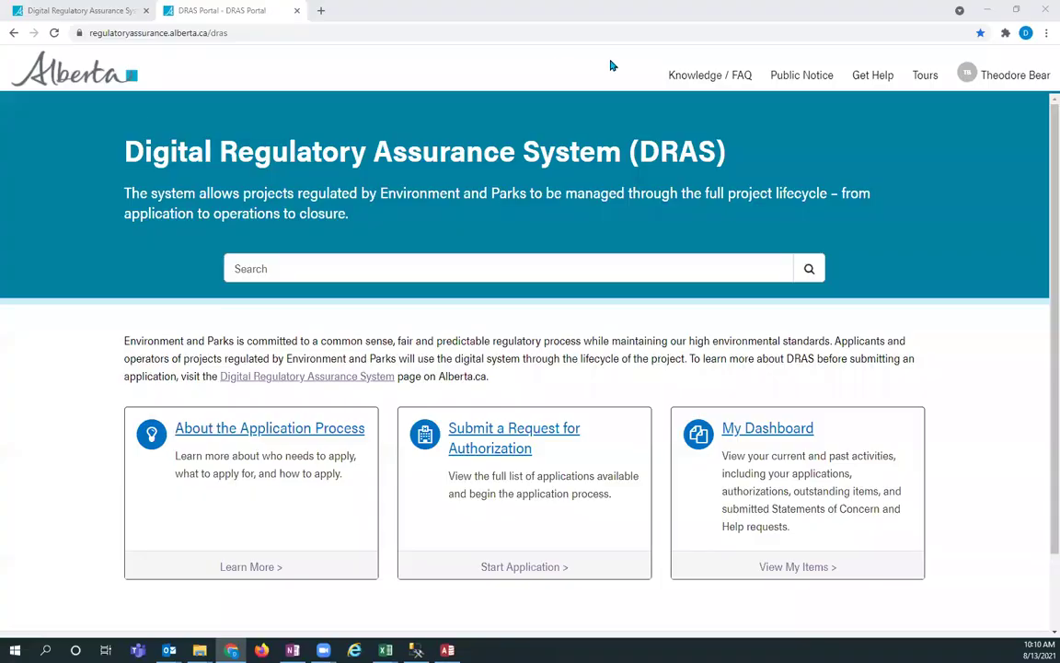
- Open the account's profile and review the personal details, user preferences and the Manage your Representatives section
left_click(1030, 83)
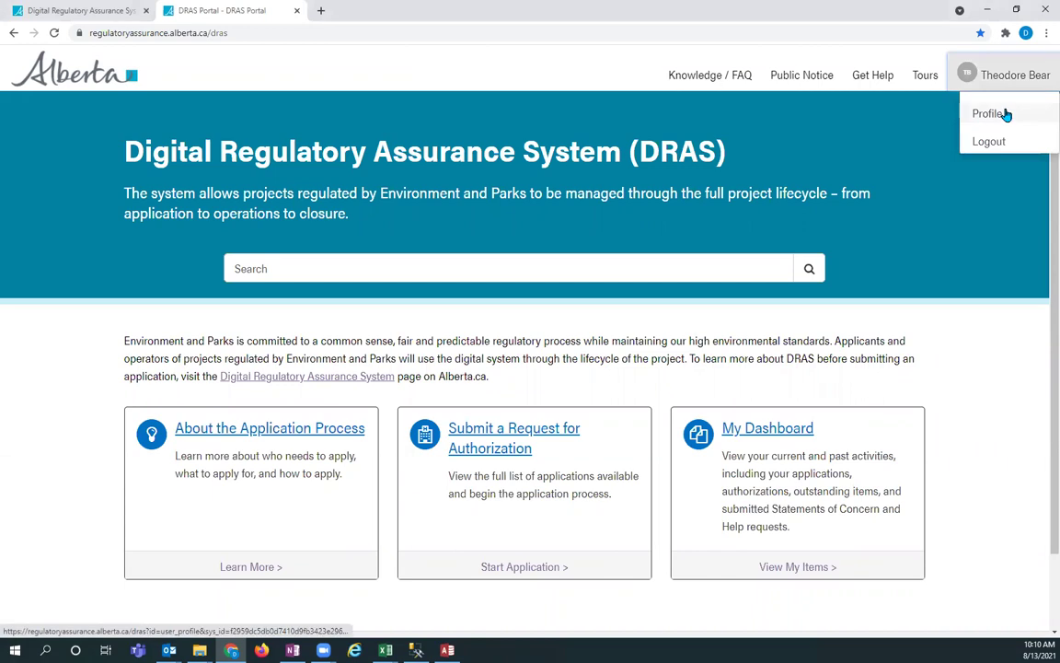
left_click(1006, 114)
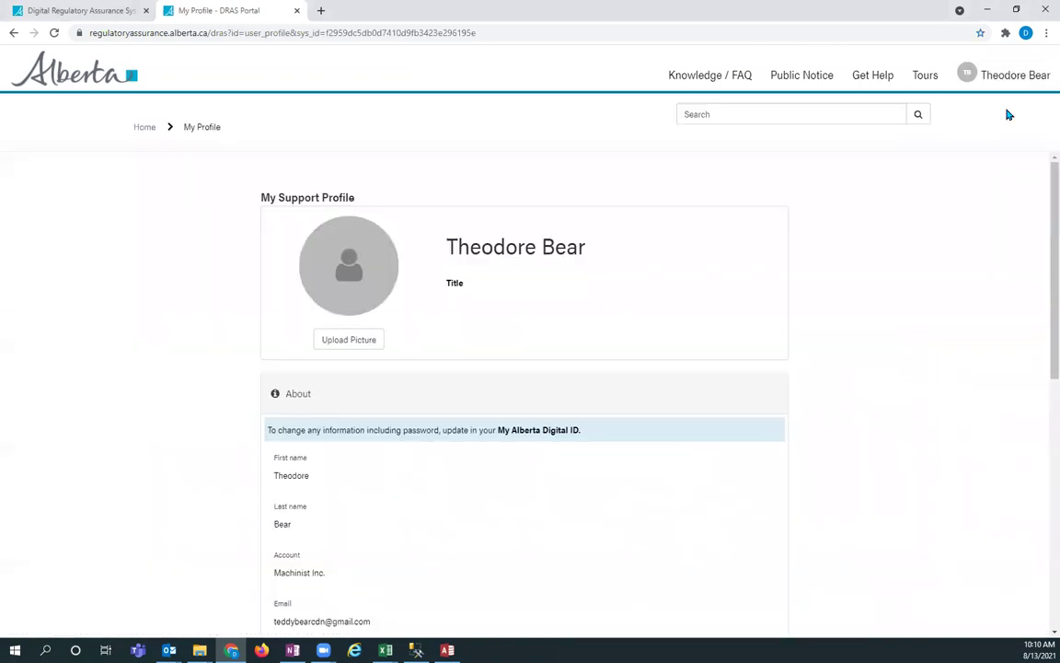
scroll(171, 350, "down", 3)
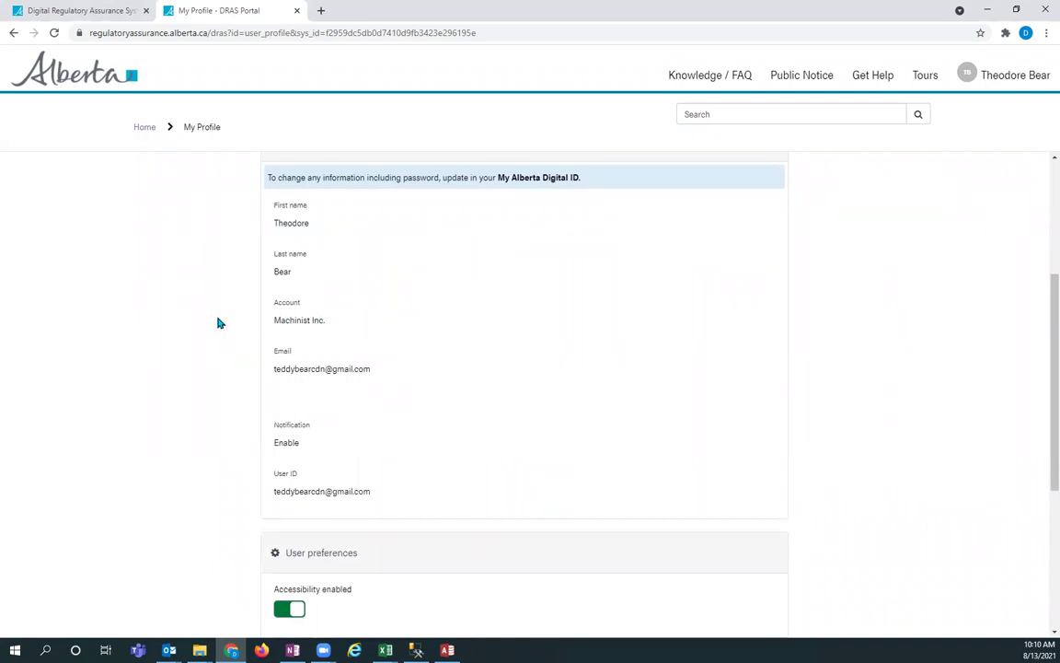
scroll(209, 323, "down", 2)
scroll(209, 323, "up", 1)
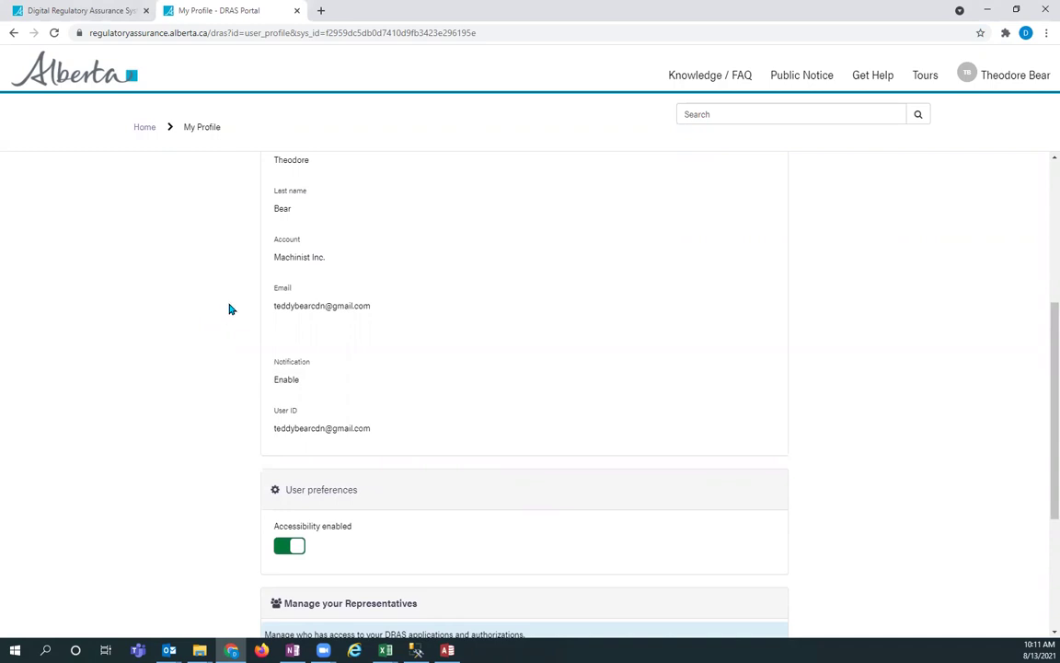
scroll(133, 354, "down", 2)
scroll(133, 353, "down", 1)
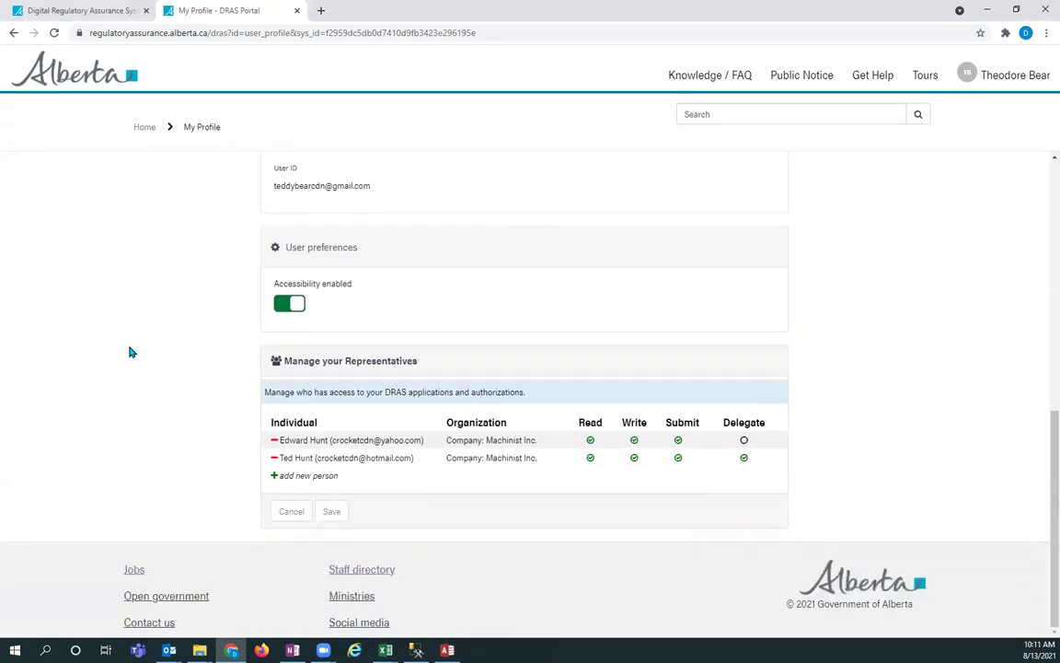
- Start adding a new person as representative and inspect the form's Company list and Email ID field
left_click(278, 477)
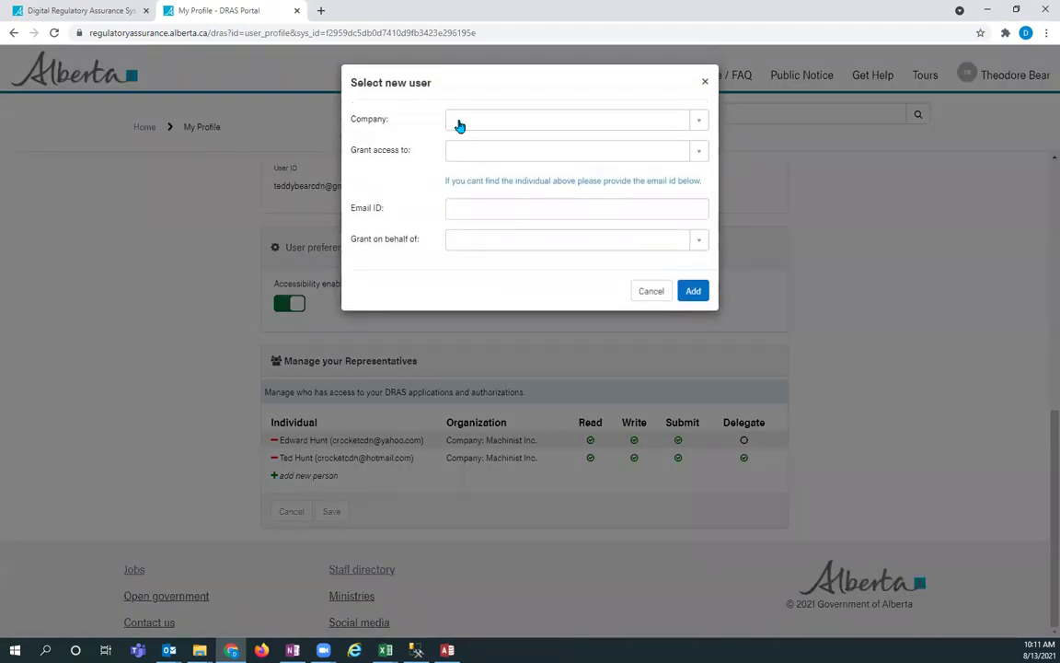
left_click(461, 125)
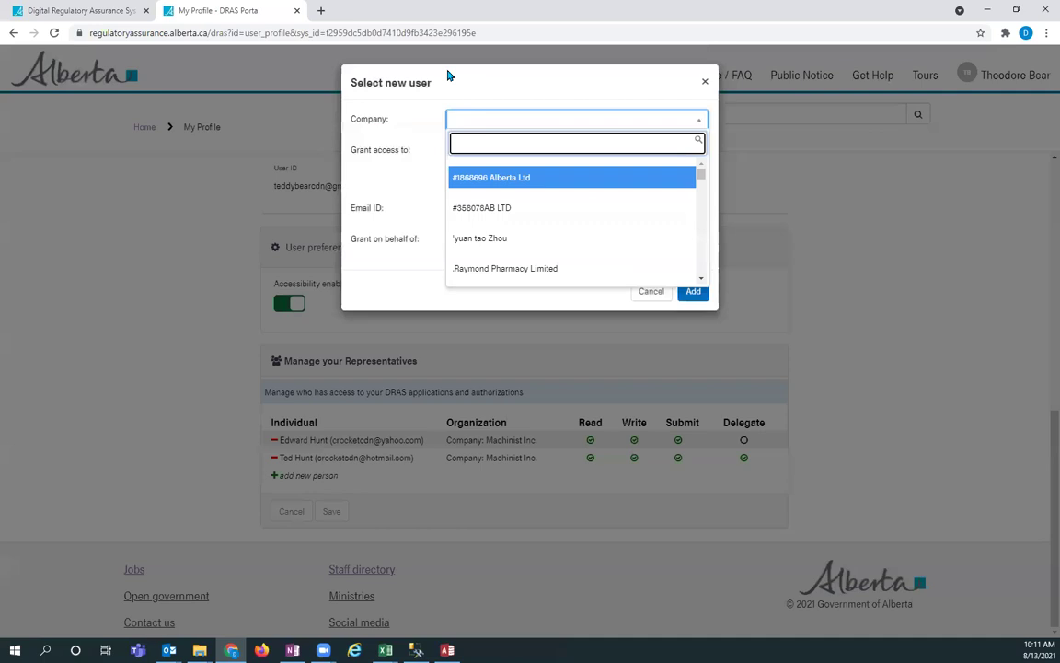
left_click(408, 77)
left_click(476, 212)
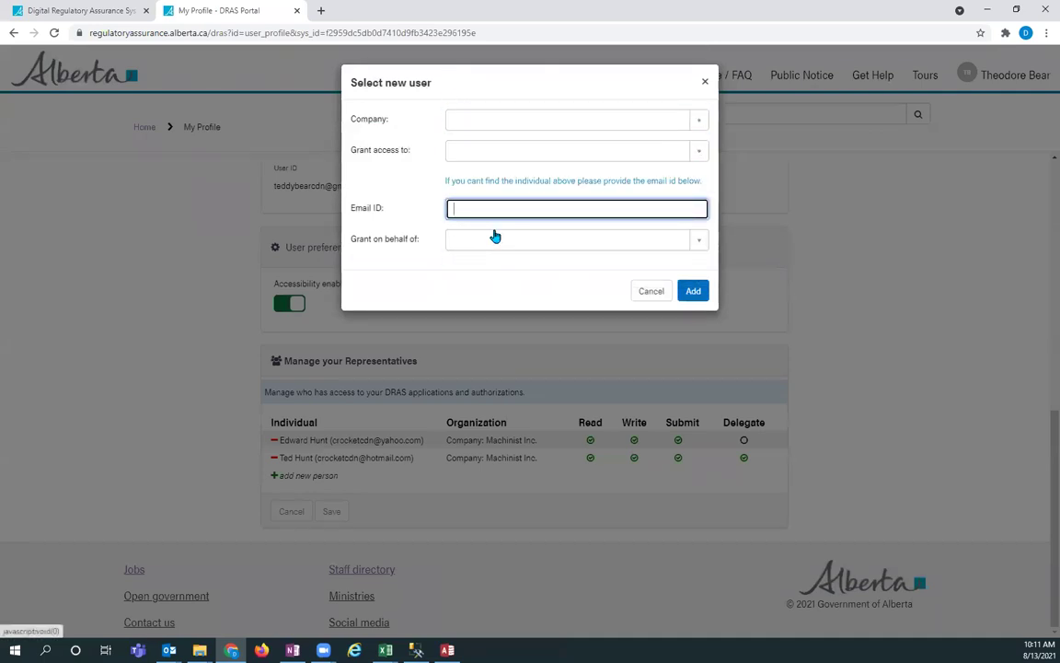
- Set the new representative's company to Hunt Bros Ltd. and select the second listed individual to be granted access
left_click(461, 129)
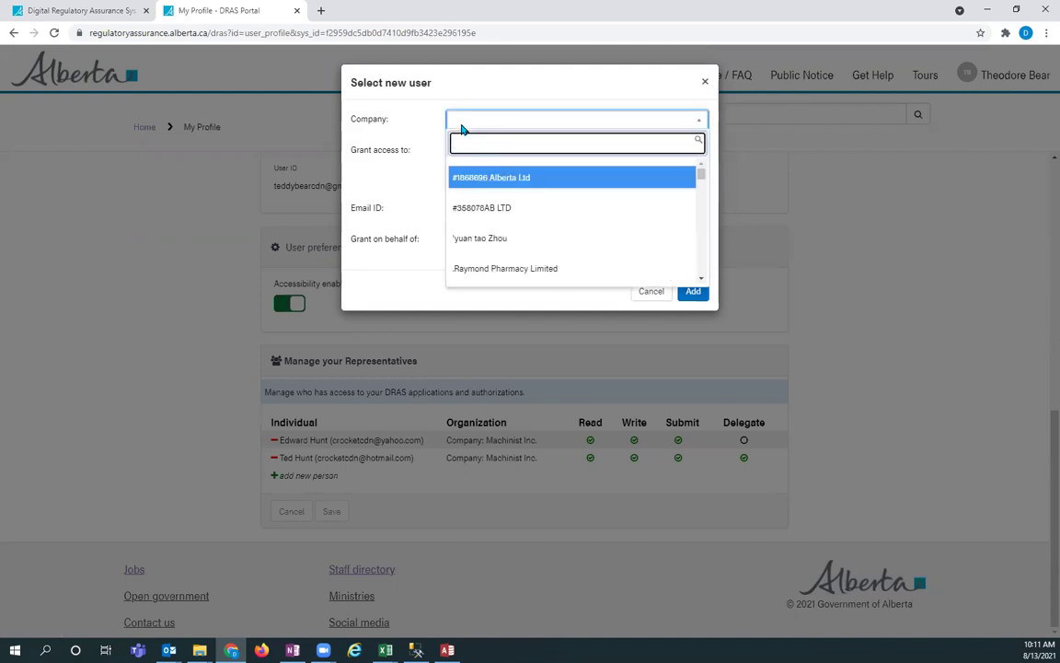
type("Hunt")
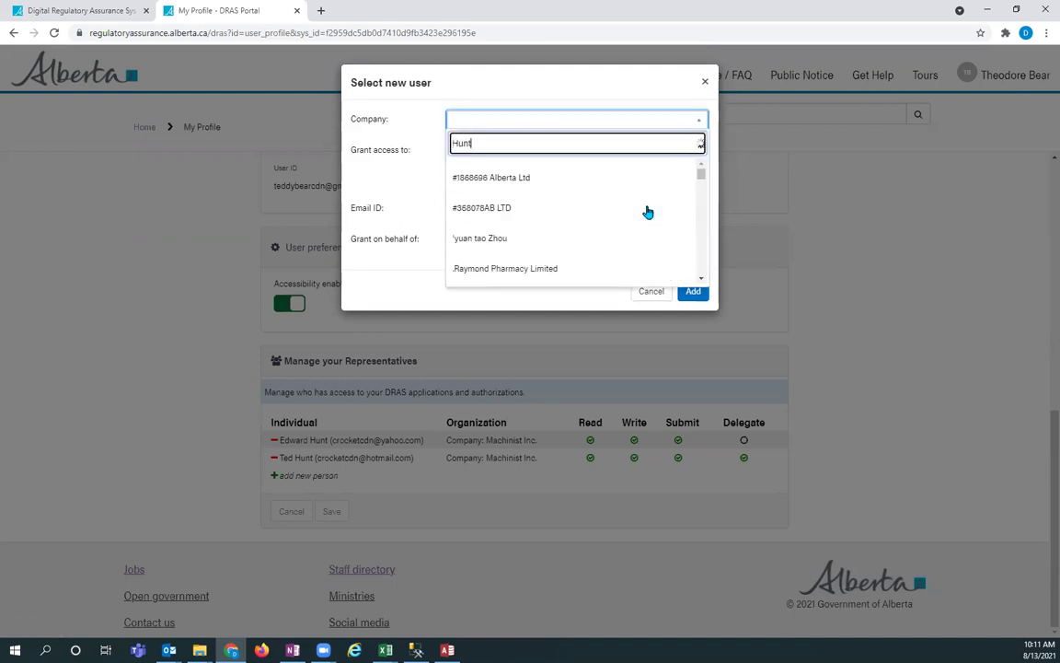
type(" Bros")
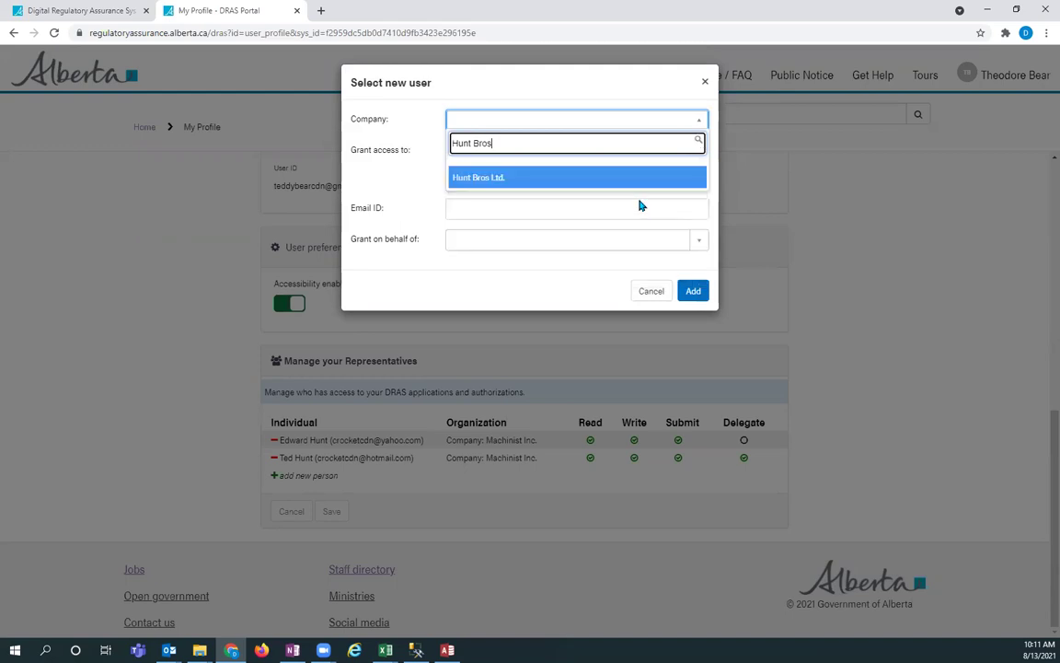
left_click(581, 181)
left_click(481, 152)
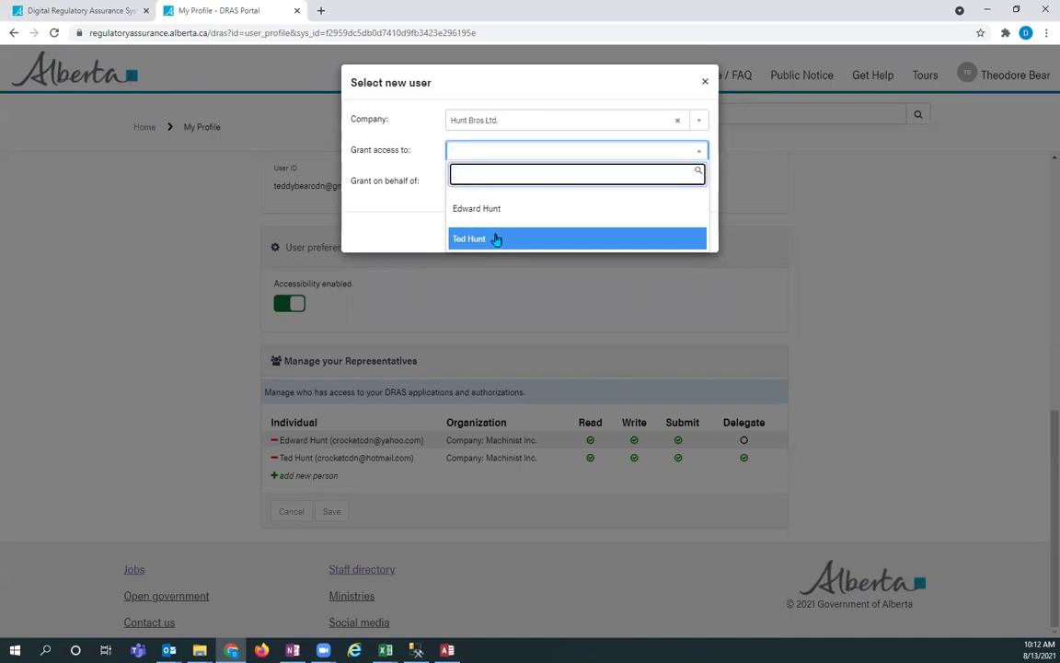
left_click(495, 237)
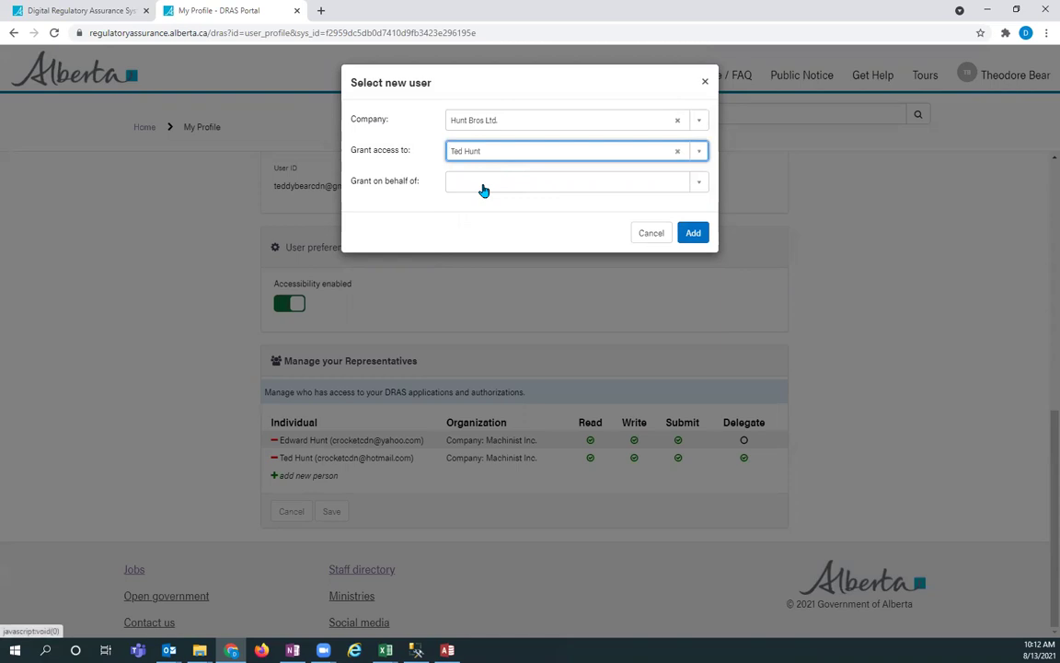
- Check the company choices for Grant on behalf of and cancel adding the new representative
left_click(483, 190)
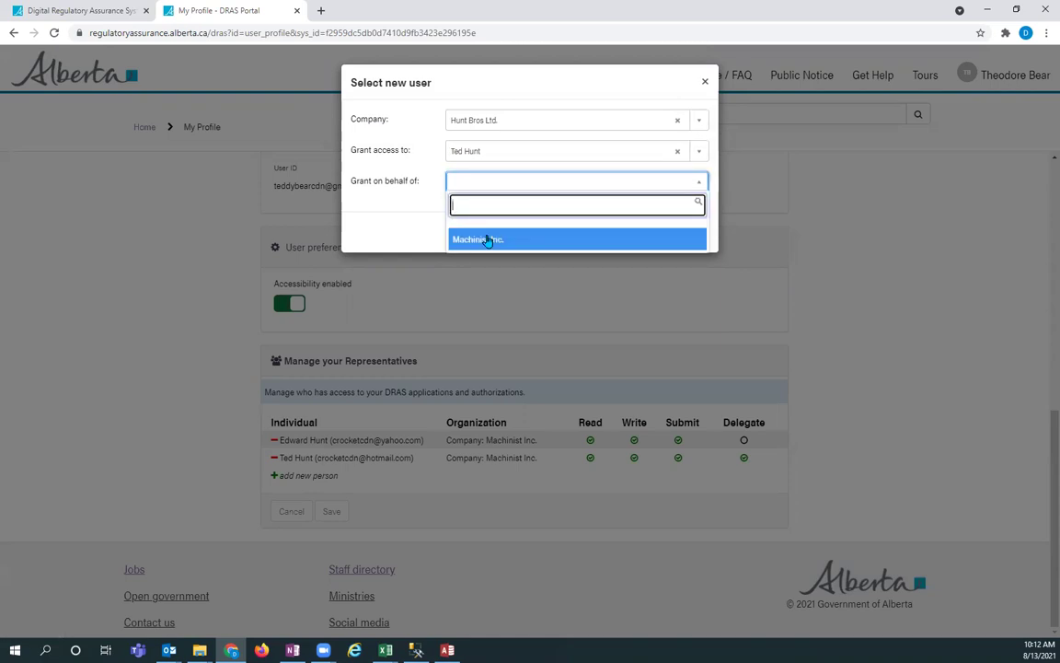
left_click(405, 219)
left_click(650, 232)
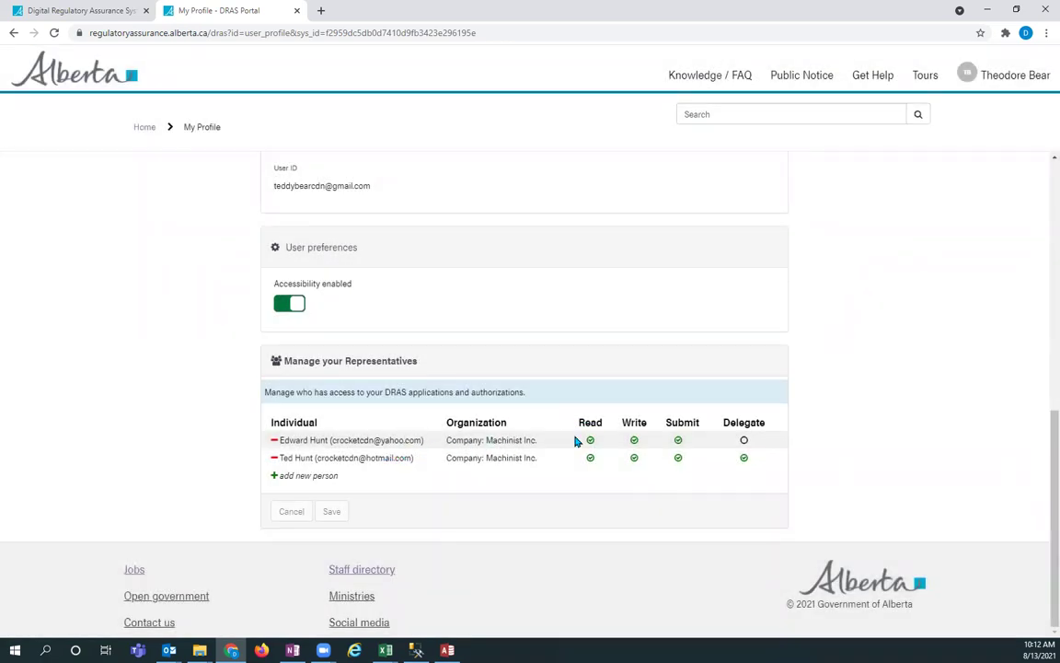
- Clear the first representative's permissions, grant Read, Write and Submit again, and save the representative settings
left_click(679, 442)
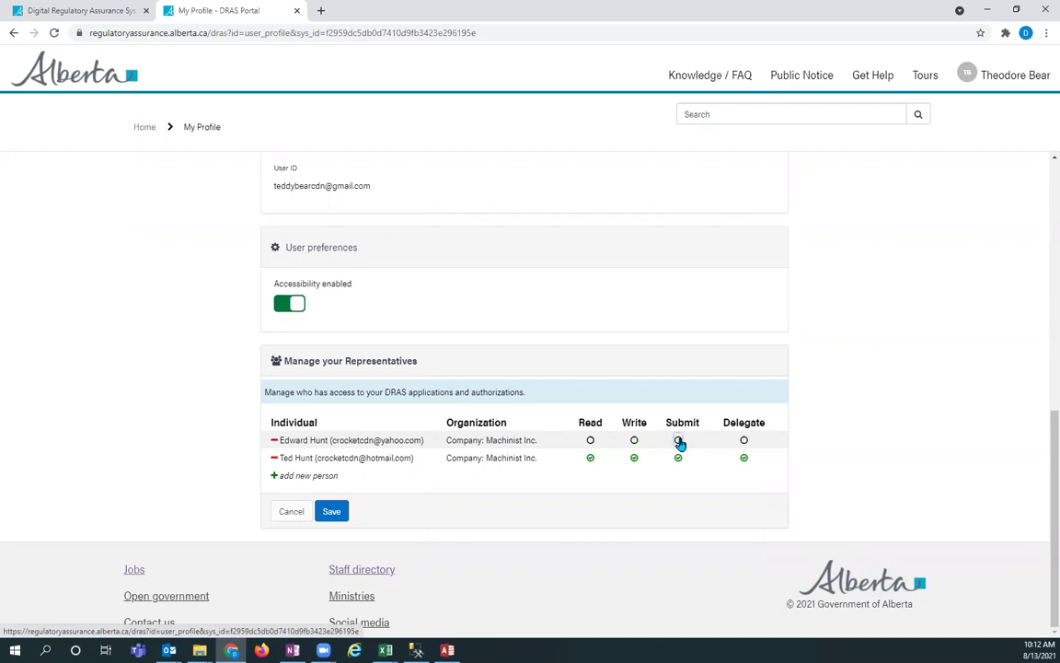
left_click(590, 441)
left_click(634, 442)
left_click(678, 441)
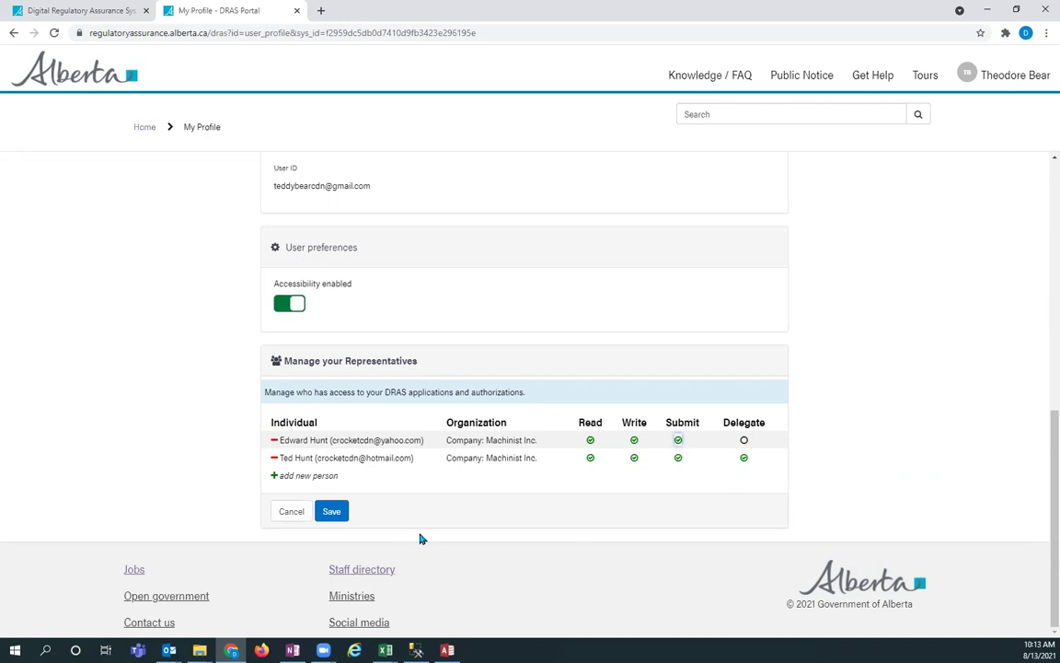
left_click(343, 516)
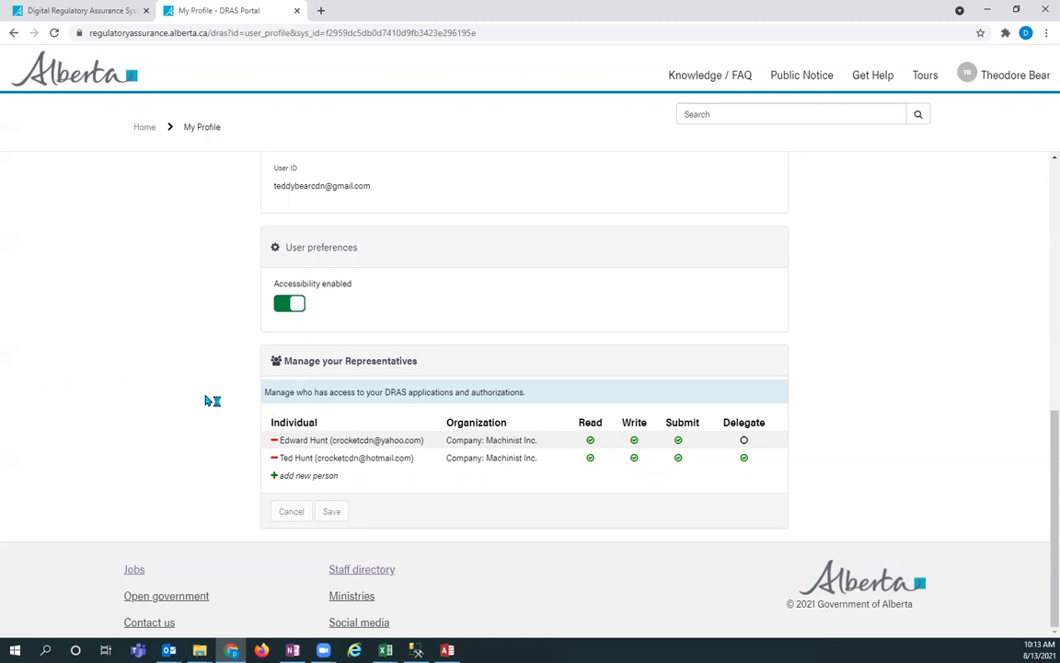
- Open My Dashboard from the portal home page and examine the My Applications list, highlighting the withdrawn application's number
left_click(144, 128)
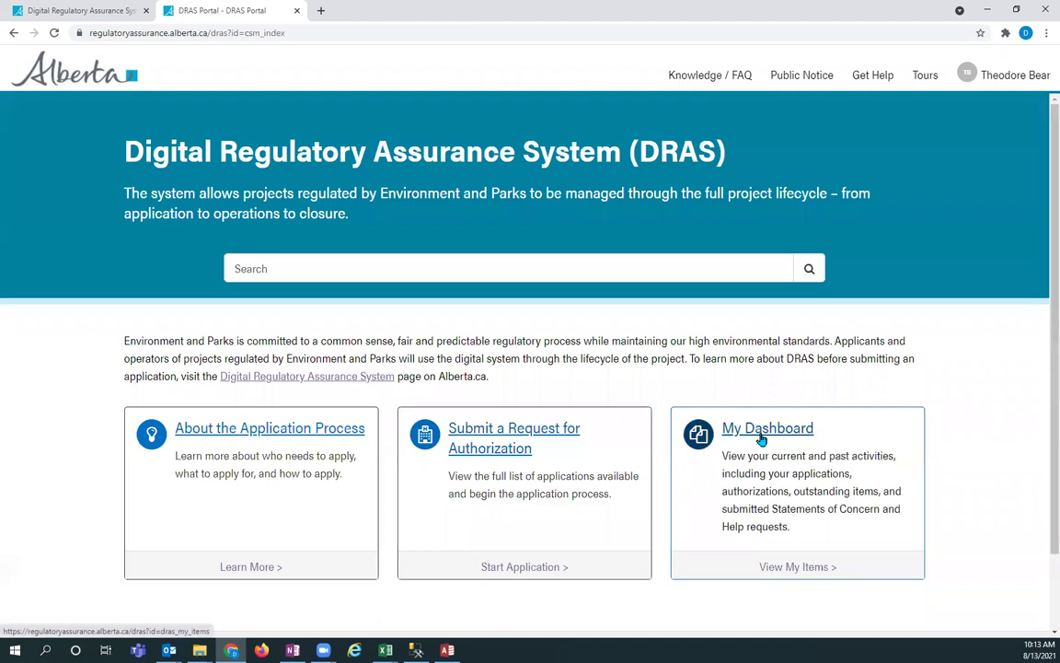
left_click(761, 436)
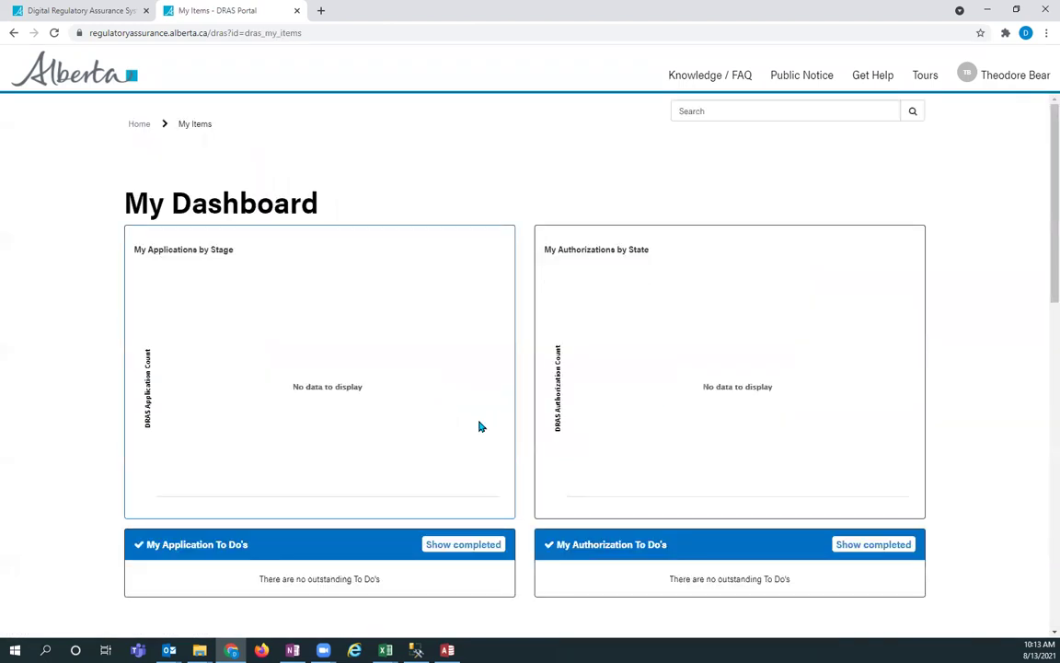
scroll(178, 518, "down", 5)
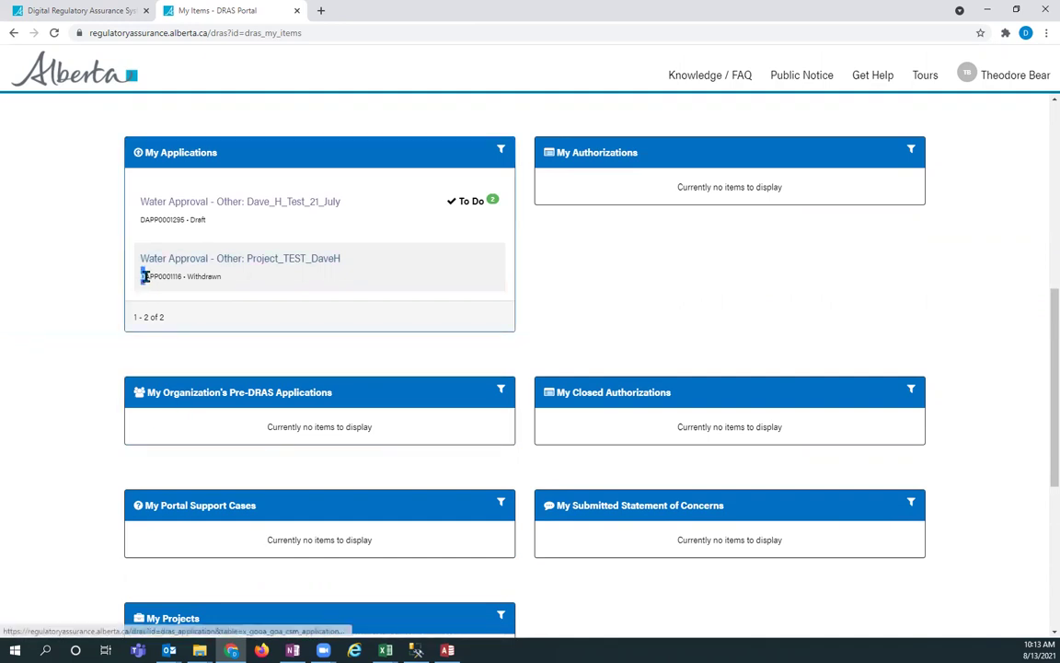
left_click_drag(141, 275, 183, 276)
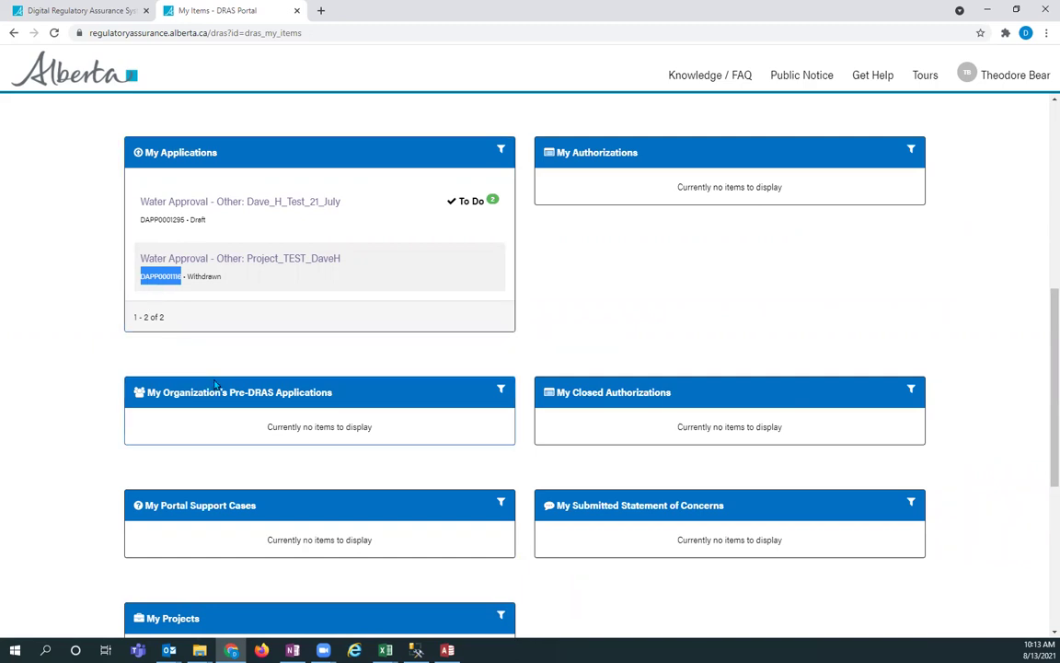
scroll(174, 349, "up", 2)
scroll(117, 319, "up", 5)
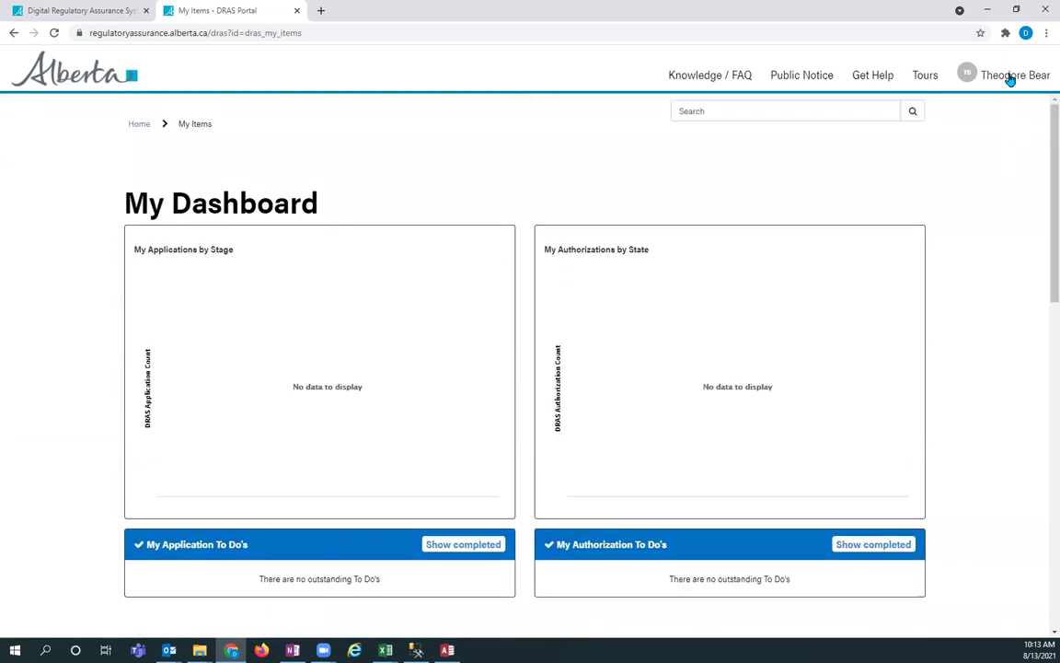
- Return to the portal home page and enter DAPPL as the search text
left_click(132, 130)
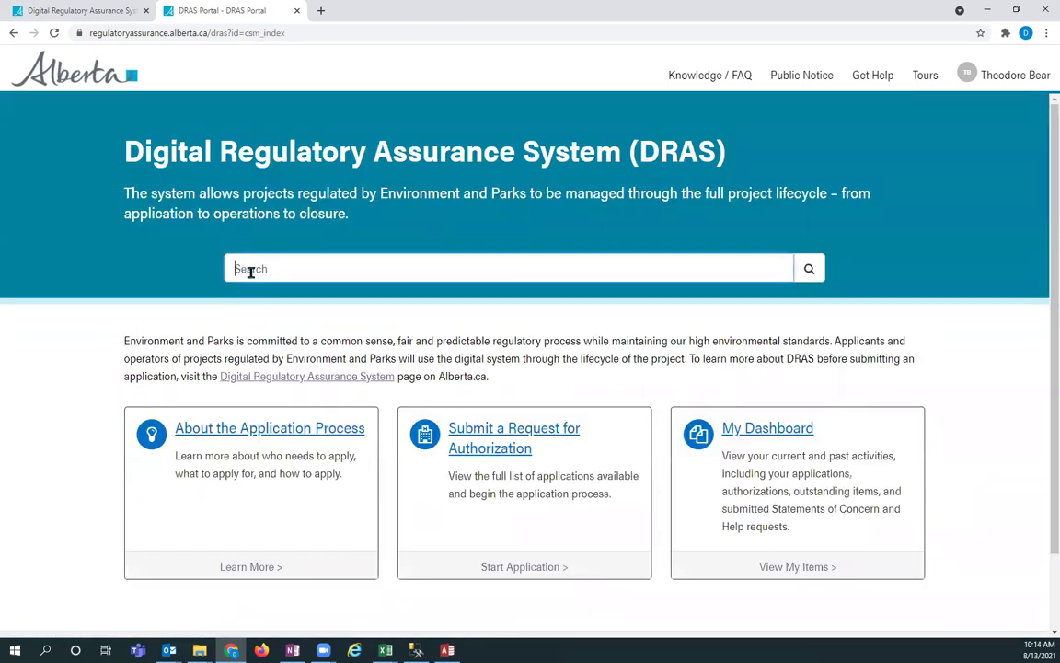
left_click(249, 271)
type("DAPPL")
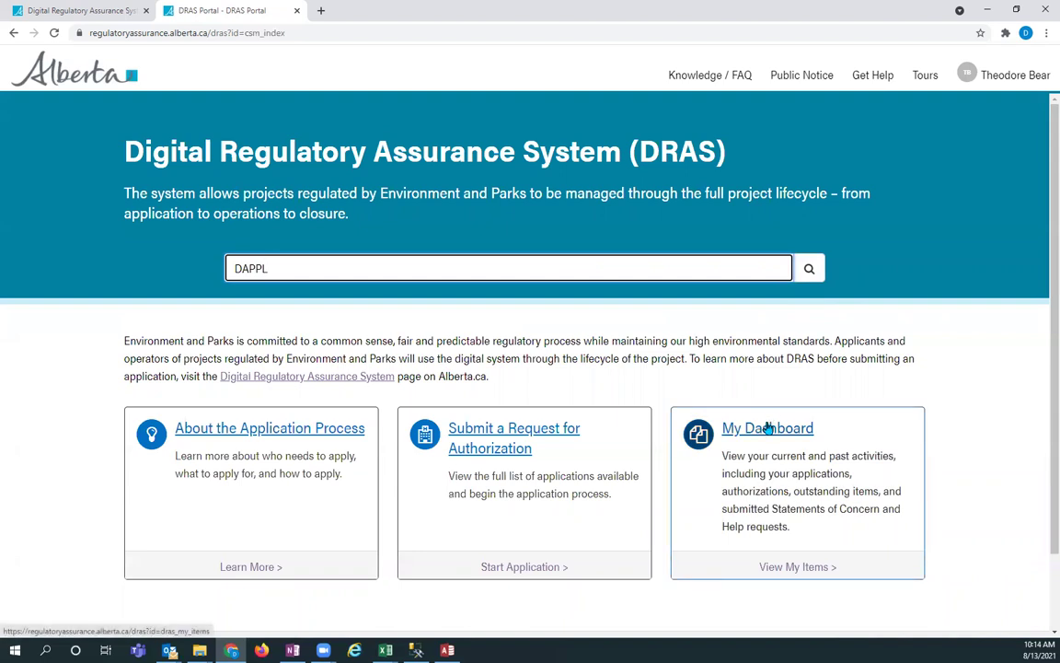
- Open the general inquiry form under Get Help and review its contact, inquiry, category and attachment fields
left_click(874, 79)
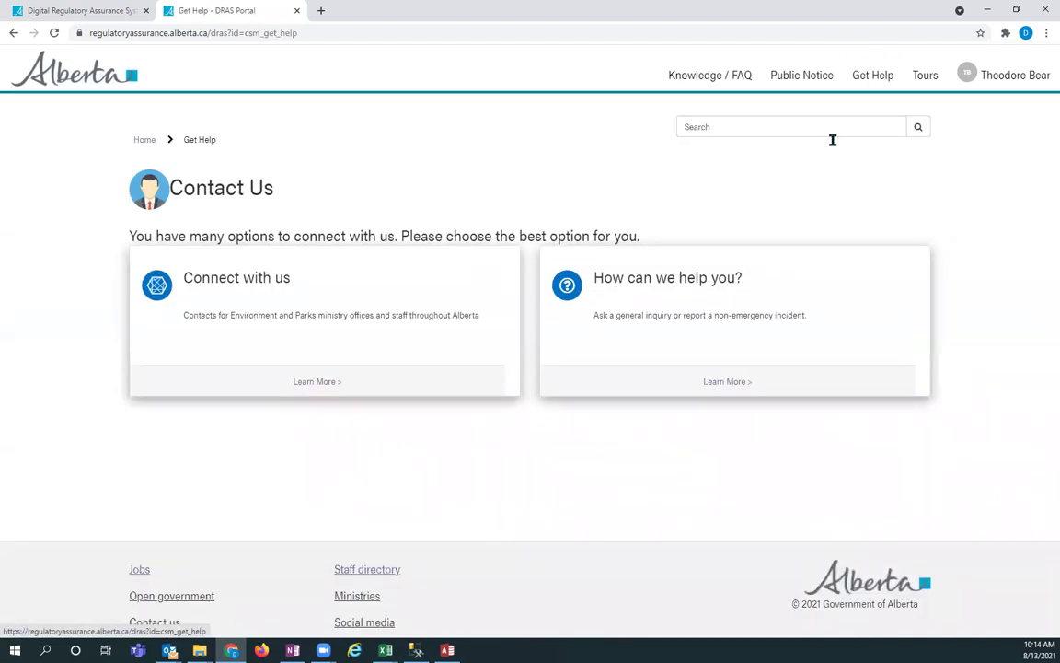
left_click(607, 279)
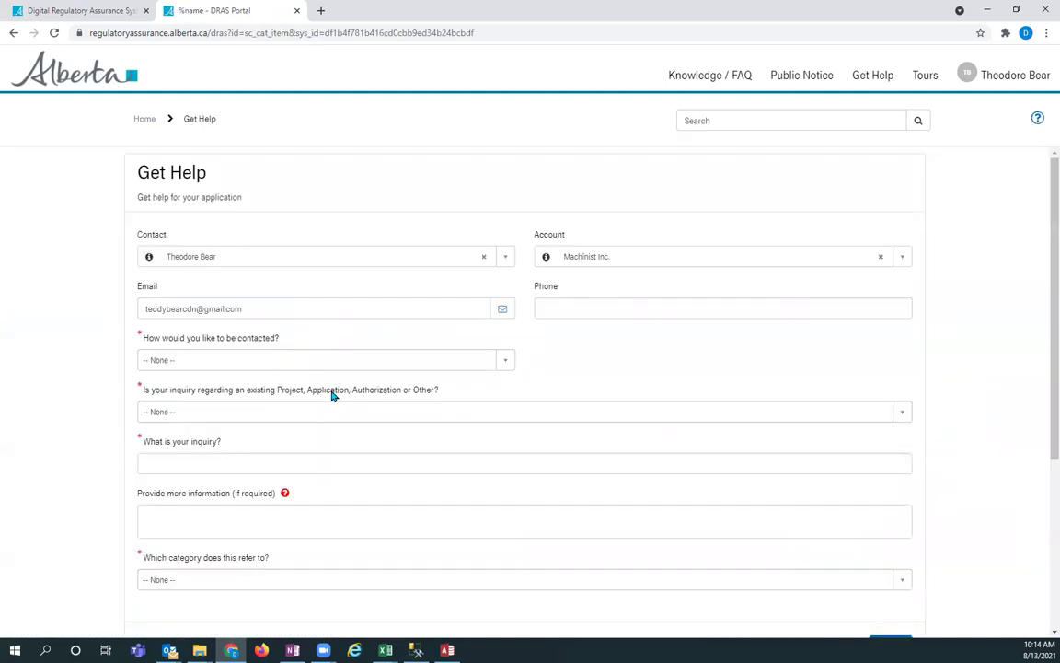
scroll(330, 392, "down", 1)
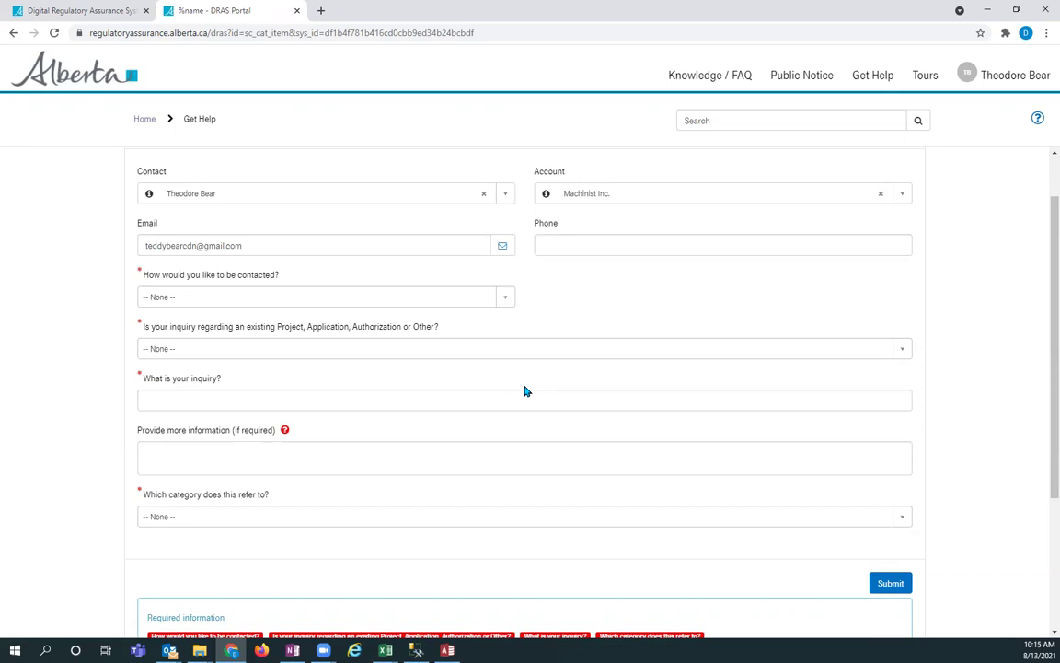
scroll(553, 387, "down", 2)
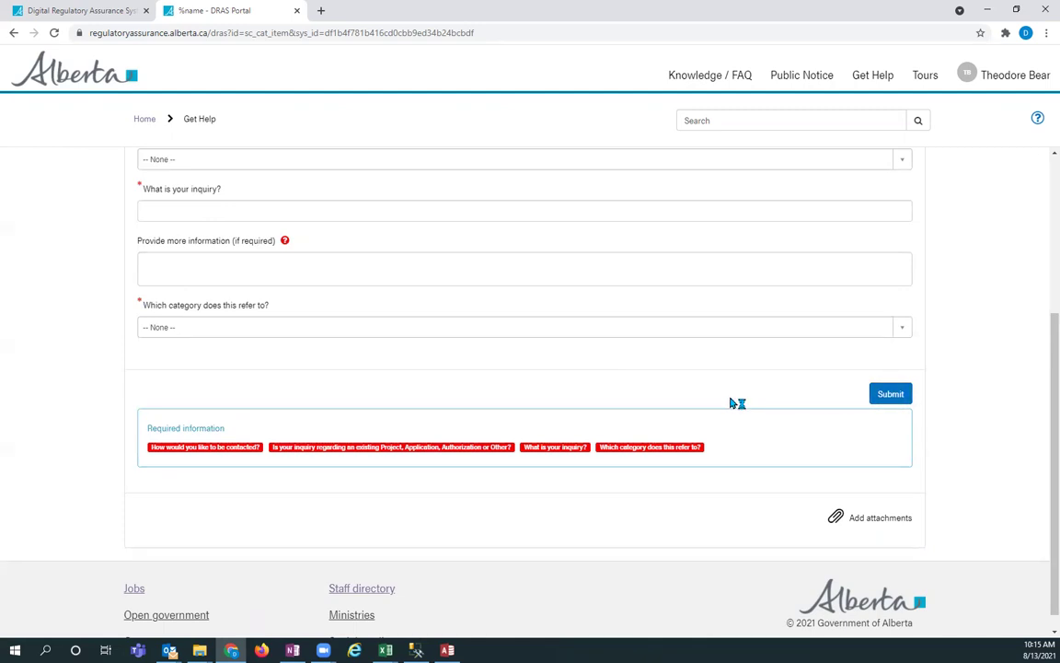
- Switch to the Alberta.ca Digital Regulatory Assurance System page and examine the support hours, phone and email in its Contact section
scroll(731, 403, "up", 3)
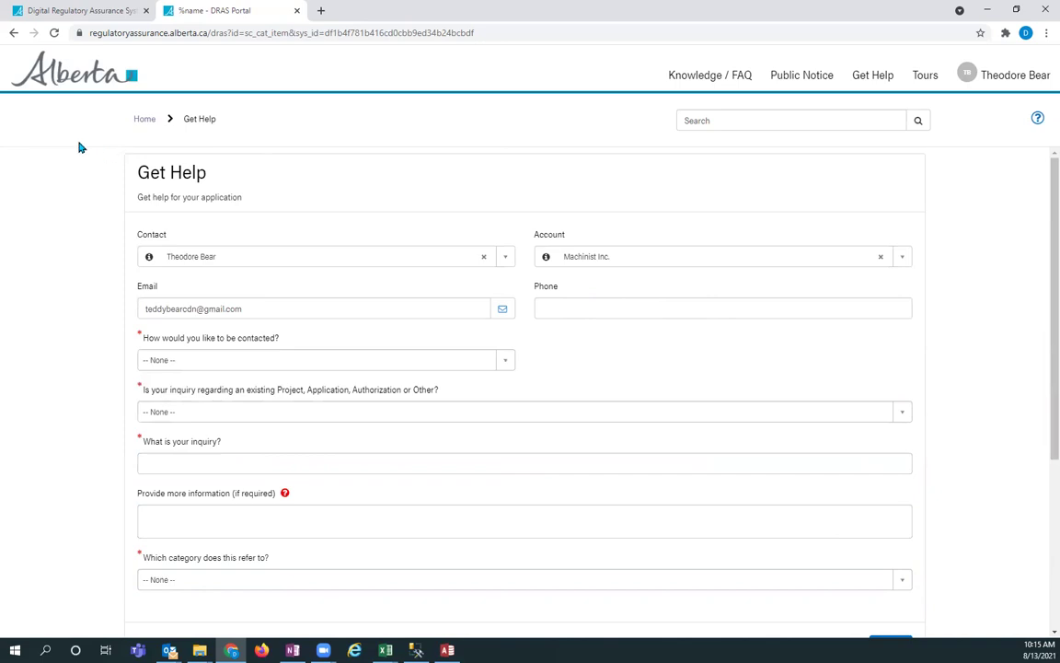
left_click(69, 19)
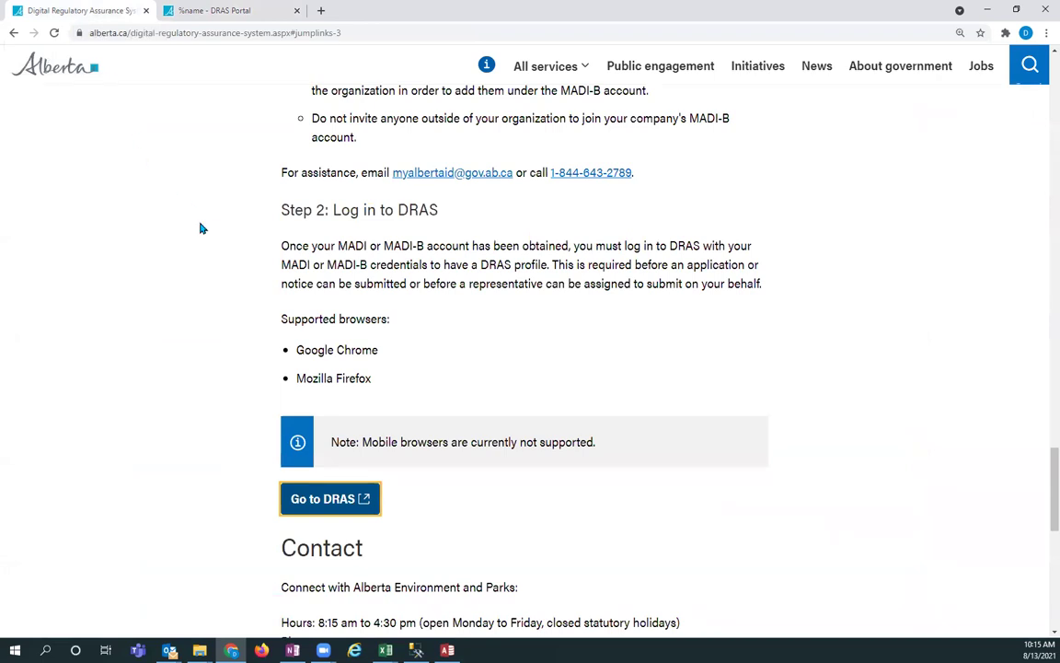
scroll(189, 223, "down", 3)
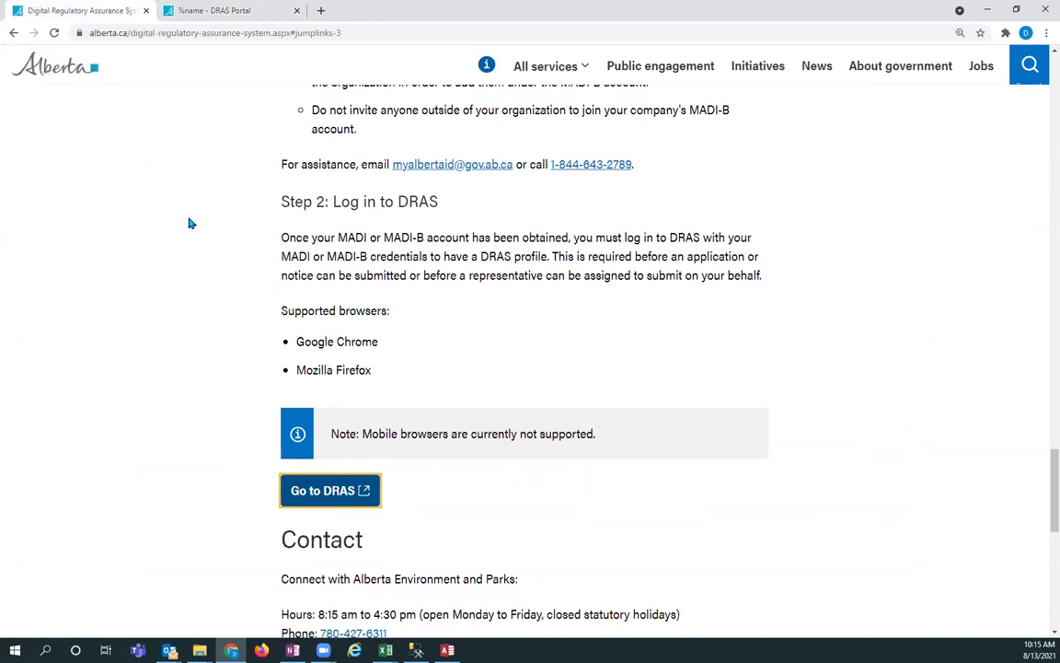
scroll(190, 222, "down", 2)
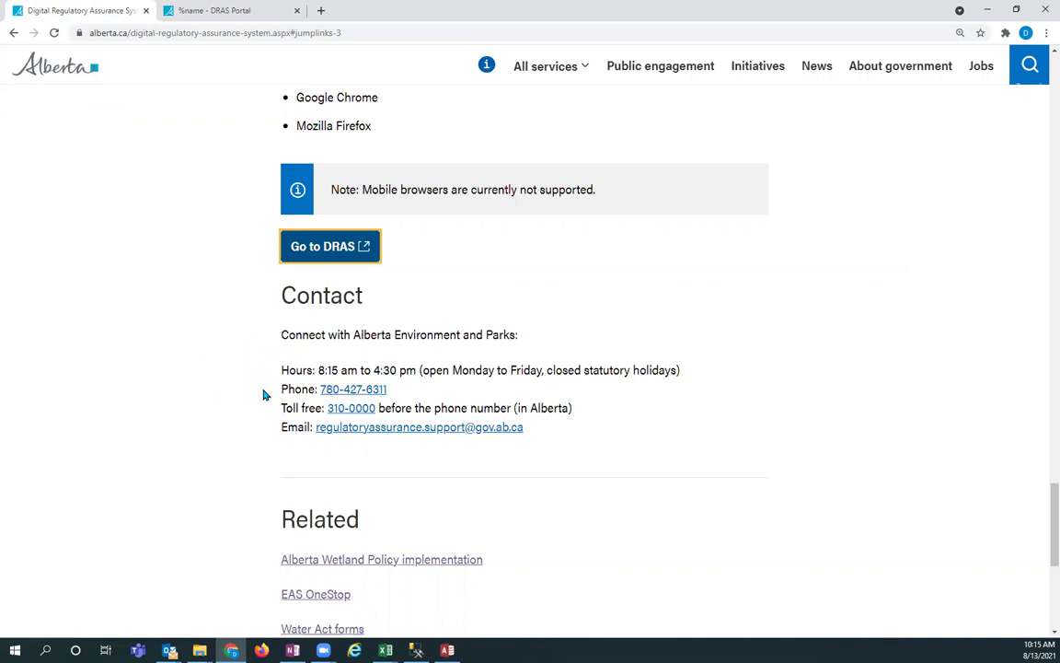
- Compare the DRAS portal's Get Help form with the contact options listed on the Alberta.ca page, ending on the form
left_click(211, 9)
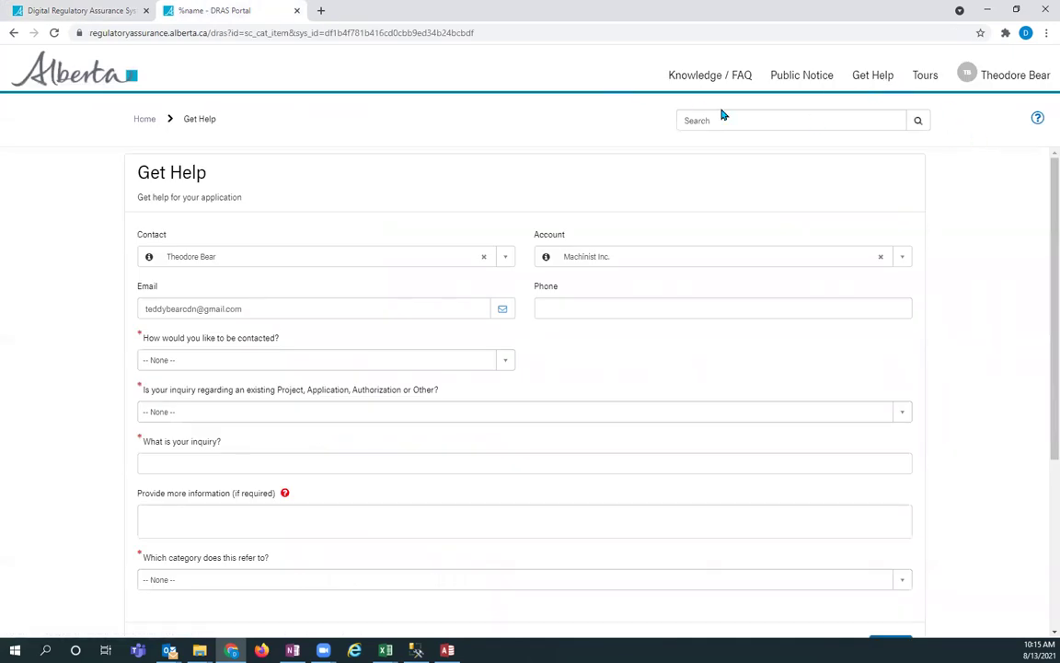
left_click(50, 18)
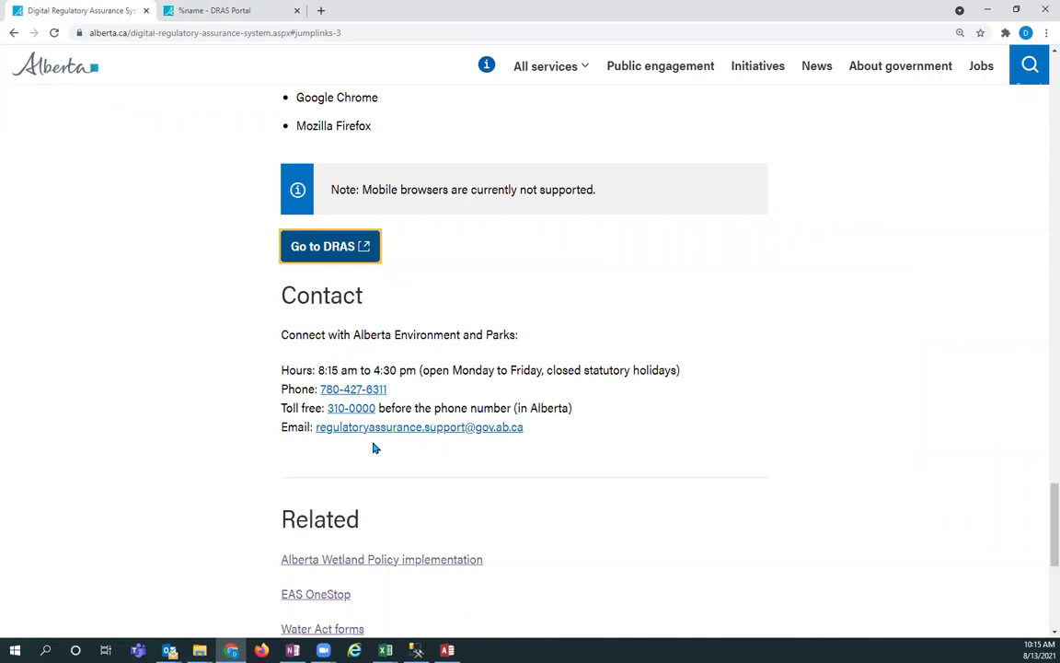
left_click(228, 10)
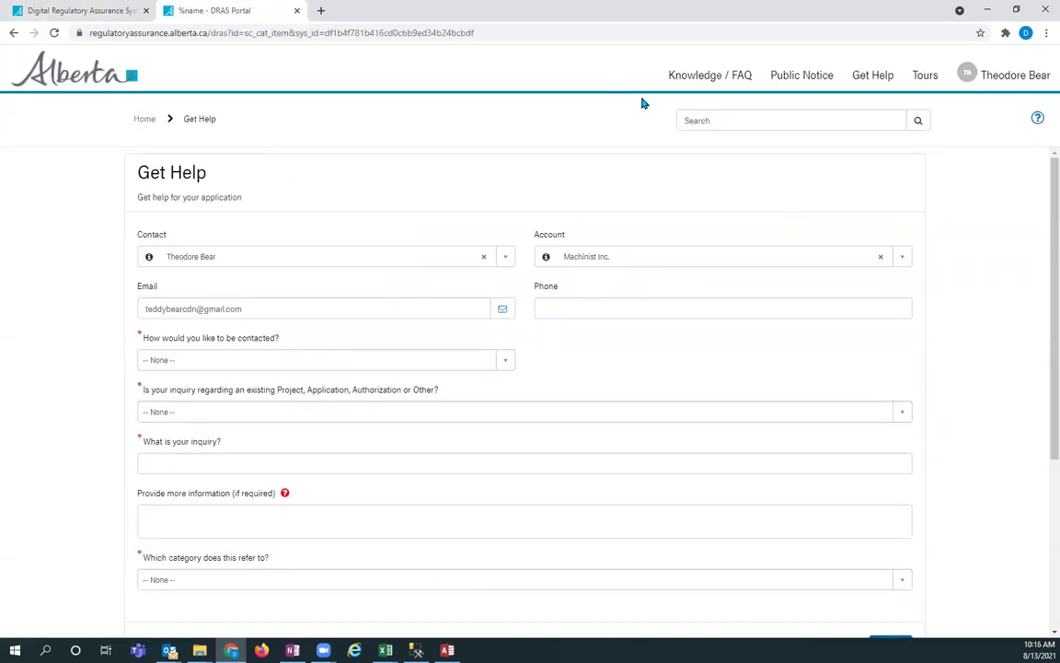
- Return to the Alberta.ca Digital Regulatory Assurance System page and go back to its opening view with the On this page links
left_click(88, 9)
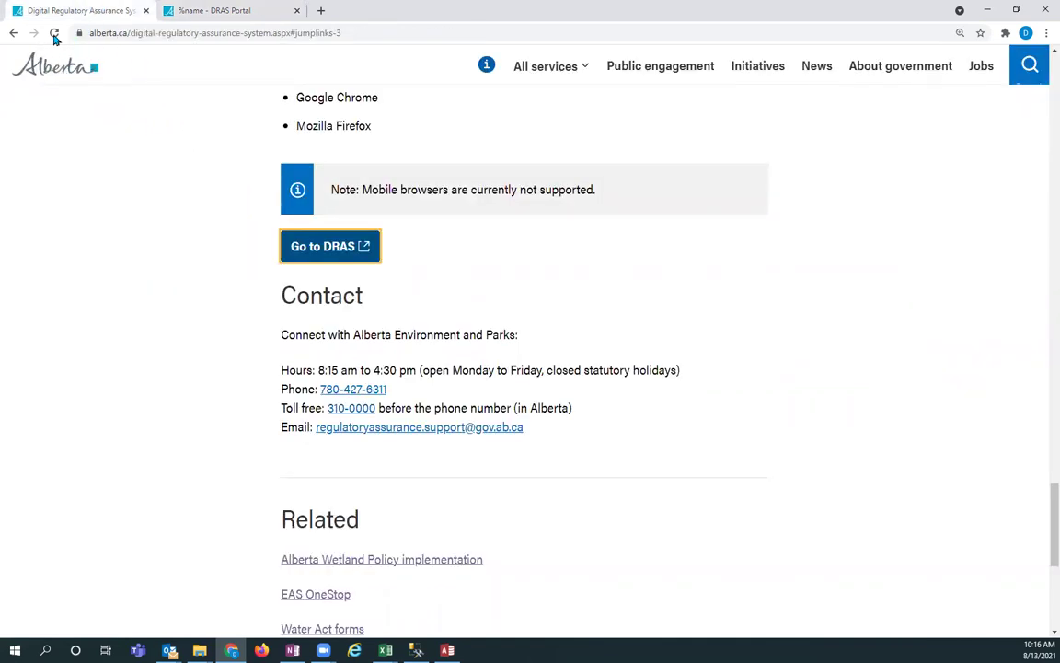
left_click(15, 34)
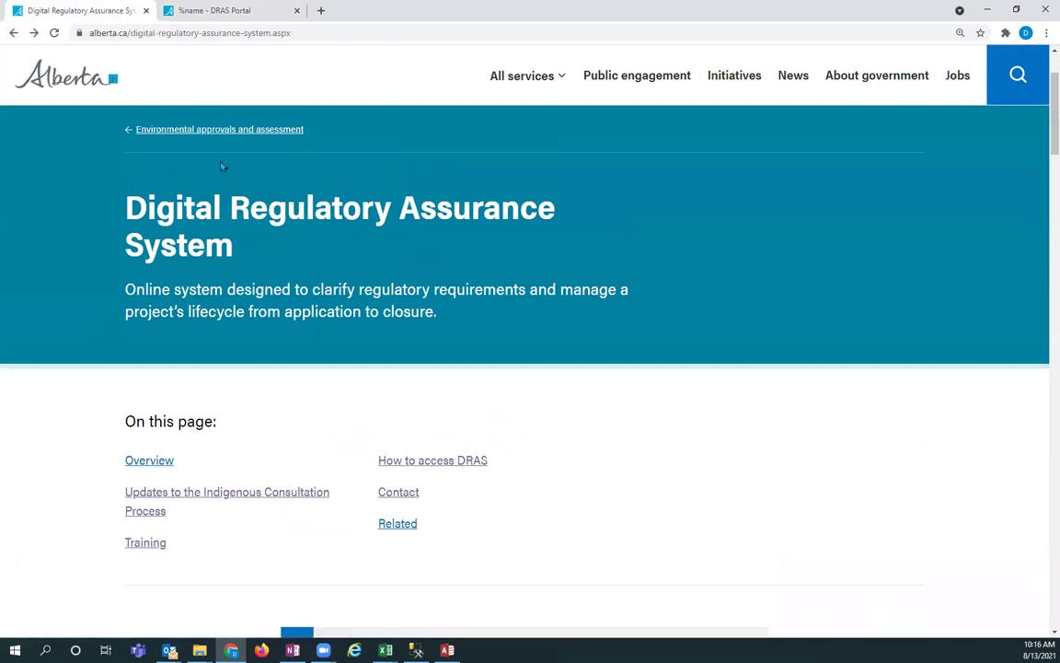